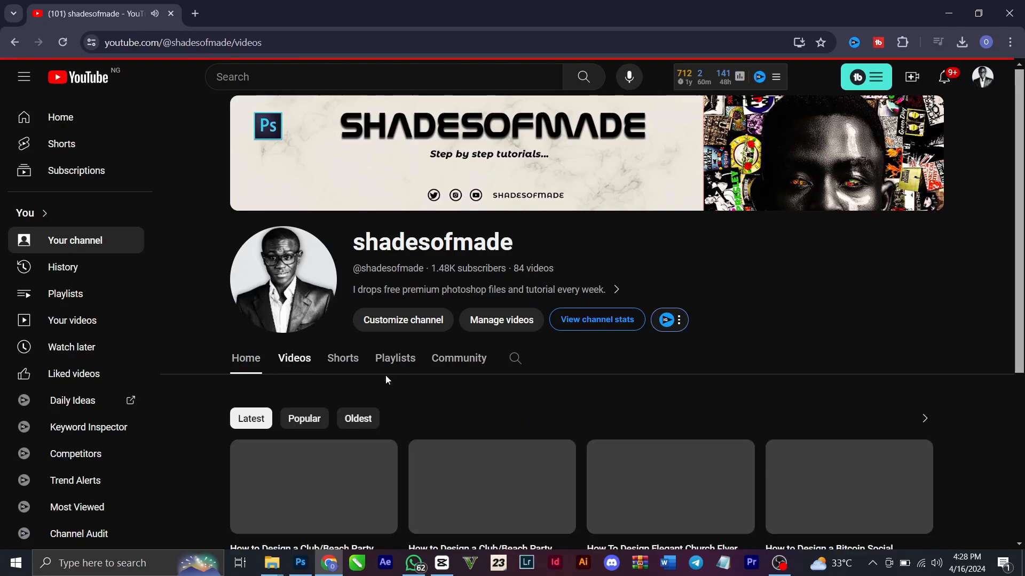
Browse the shadesofmade channel's uploaded flyer tutorials down to the older ones
scroll(423, 369, "down", 3)
scroll(699, 447, "down", 9)
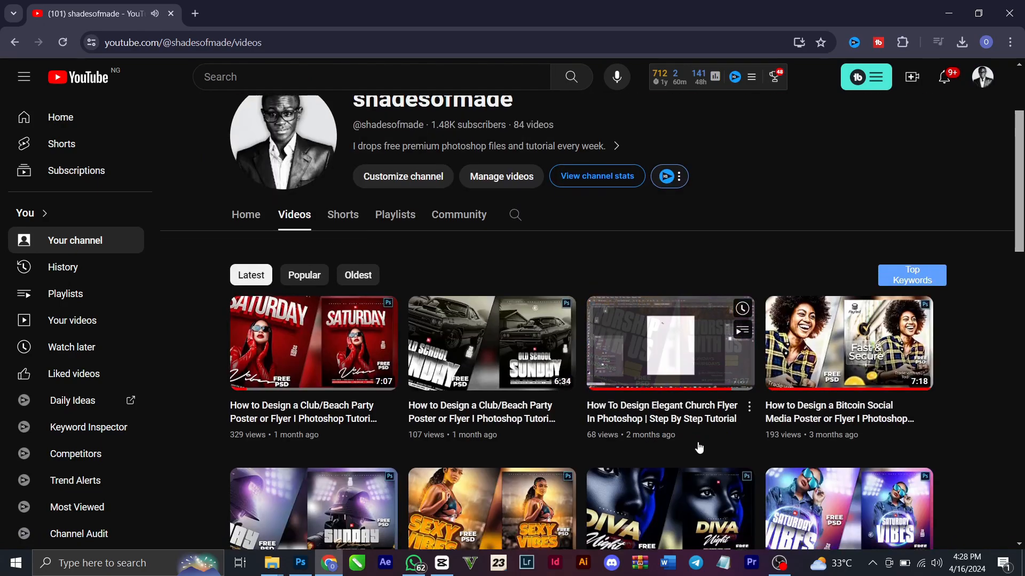
scroll(700, 445, "down", 10)
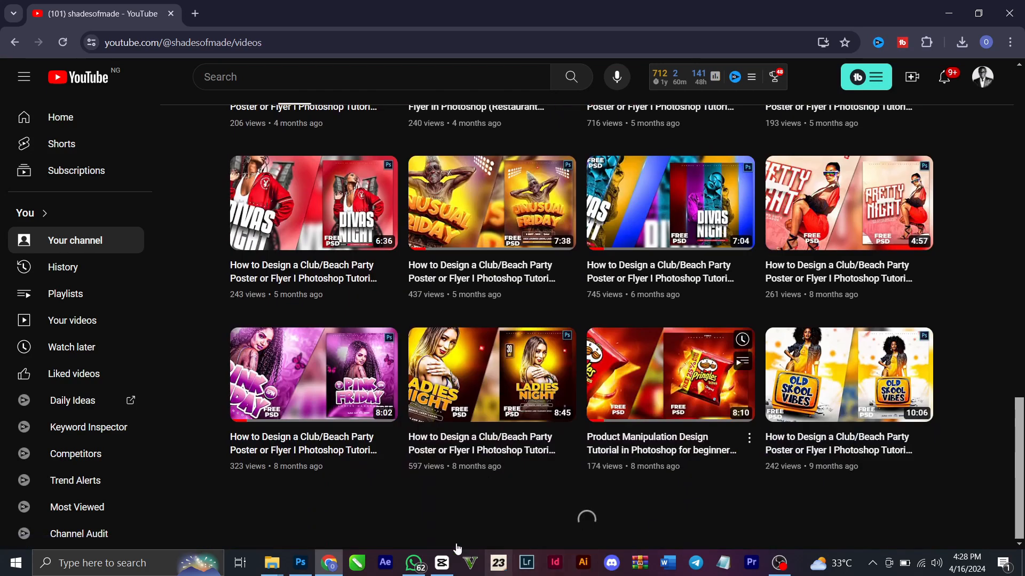
Switch to Photoshop and view the girl.psd flyer, ending on the light.psd flyer
left_click(299, 562)
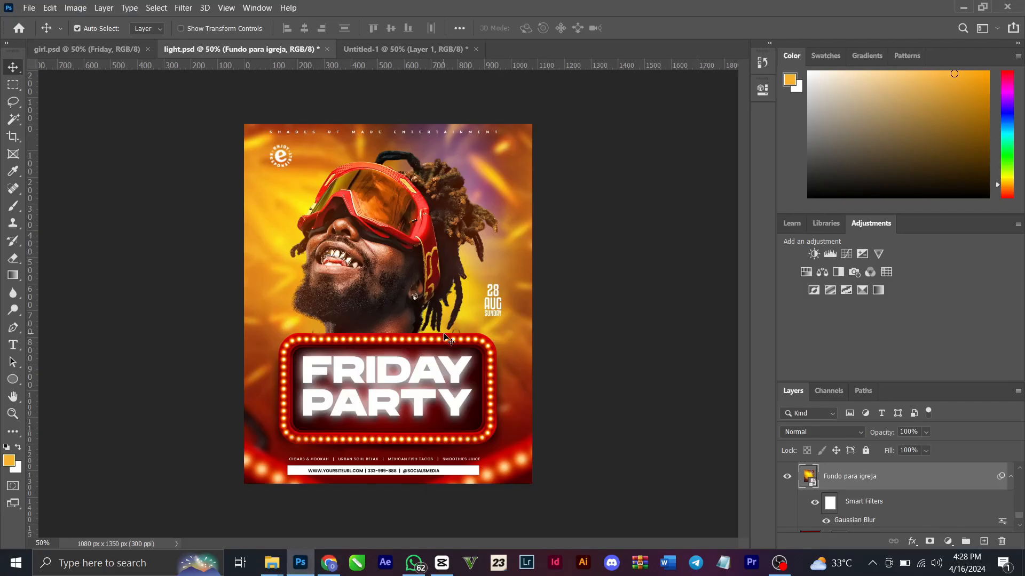
left_click(116, 53)
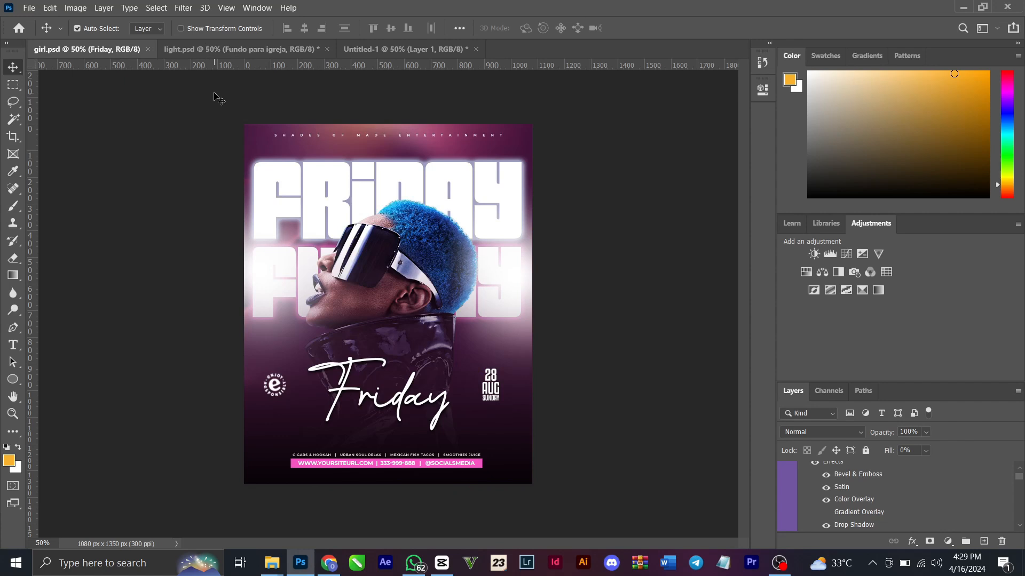
left_click(238, 50)
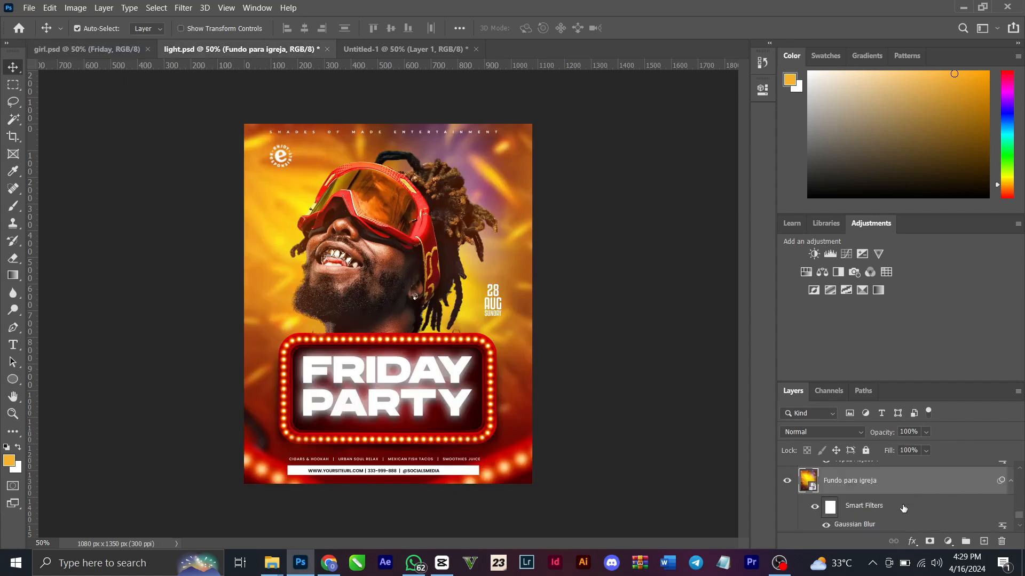
Hide the man's photo layer, Layer 1, Rectangle 1, Rectangle 1 copy and Layer 2 in light.psd
scroll(903, 508, "up", 3)
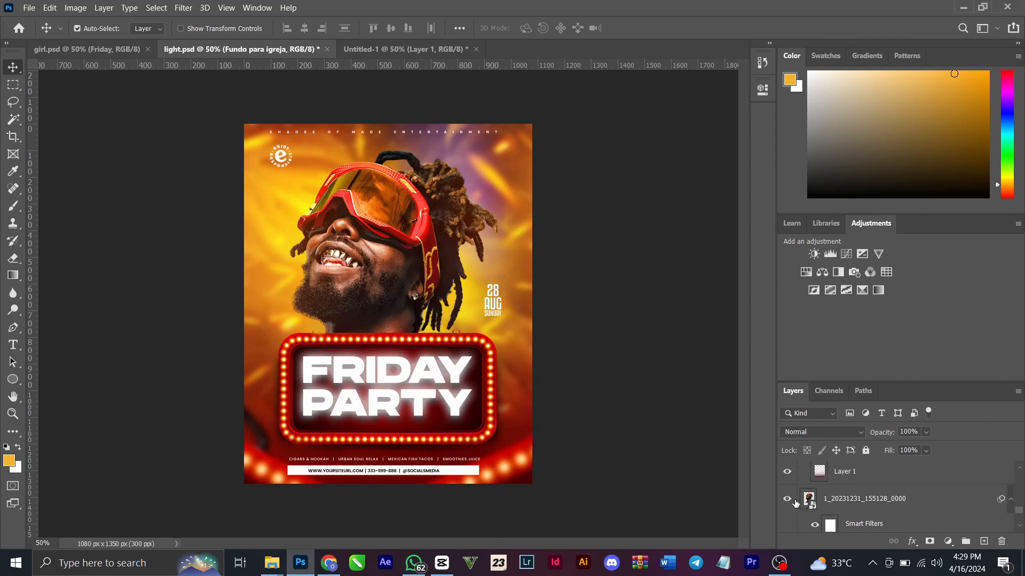
left_click(788, 500)
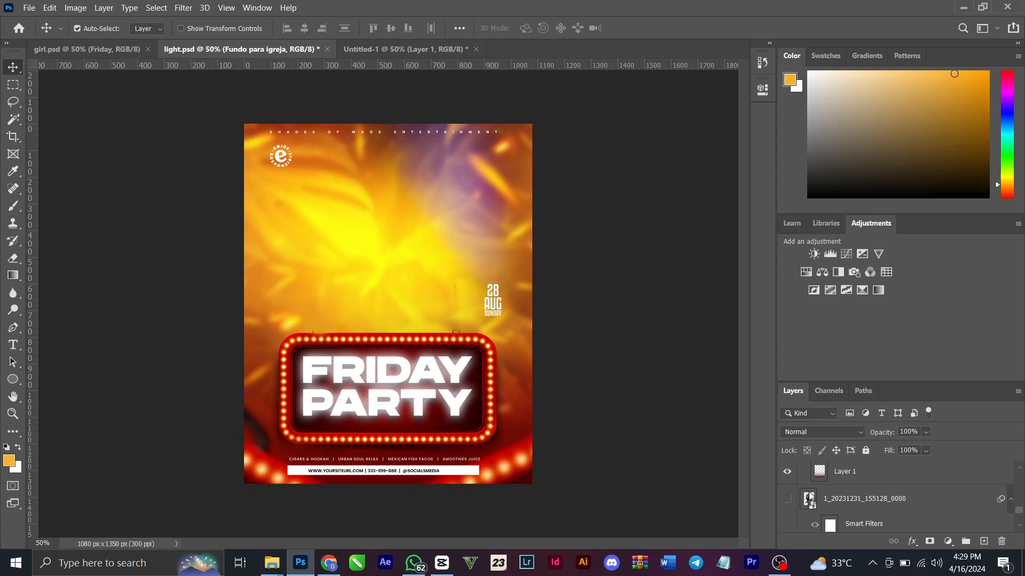
scroll(814, 497, "up", 3)
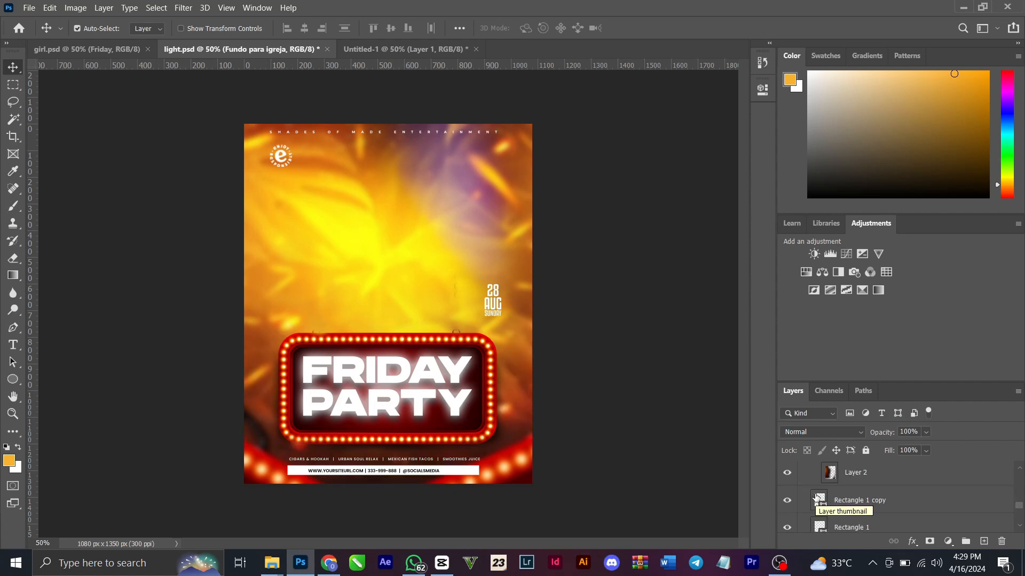
scroll(816, 496, "down", 2)
scroll(815, 493, "down", 1)
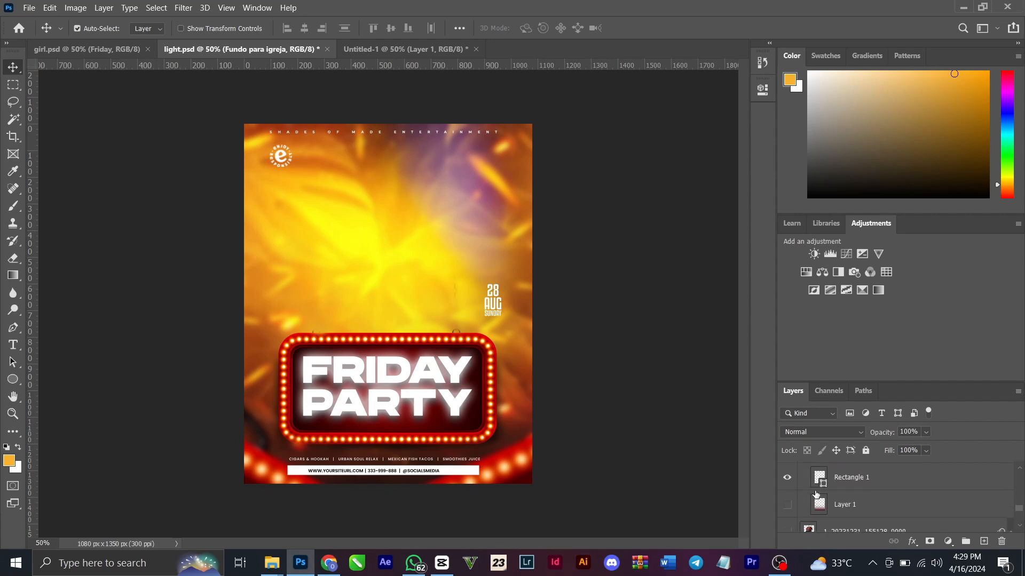
left_click(787, 478)
scroll(790, 480, "up", 2)
left_click(788, 501)
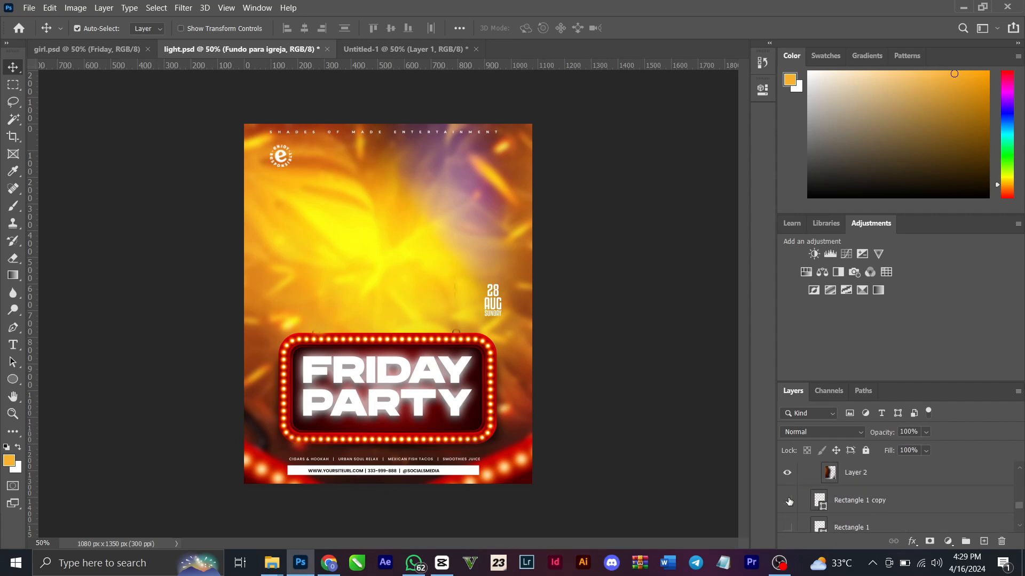
left_click(787, 473)
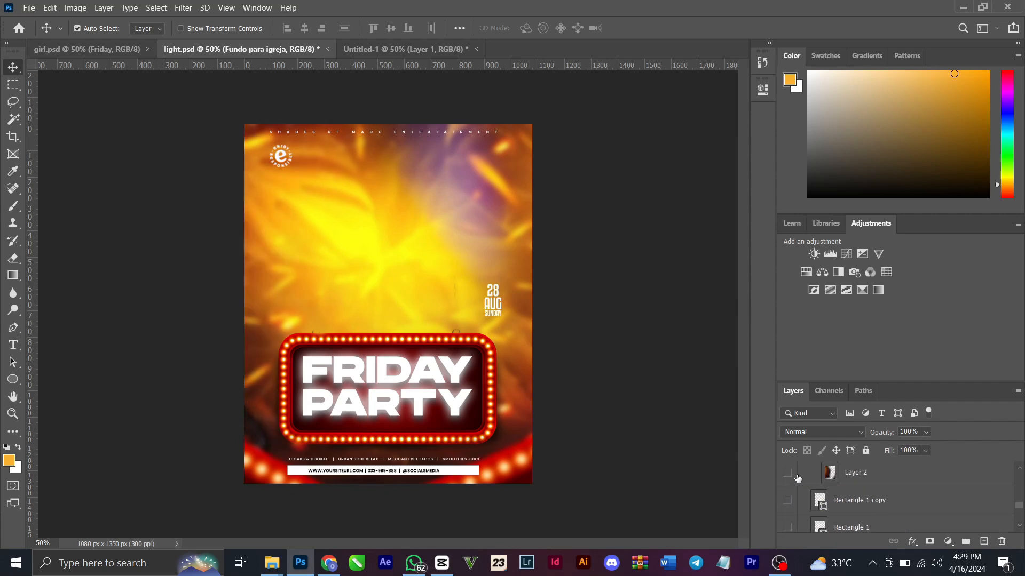
Hide Layer 3, Layer 4 copy, Layer 5 and Layer 6 of the sign design
scroll(825, 496, "up", 1)
scroll(825, 497, "up", 1)
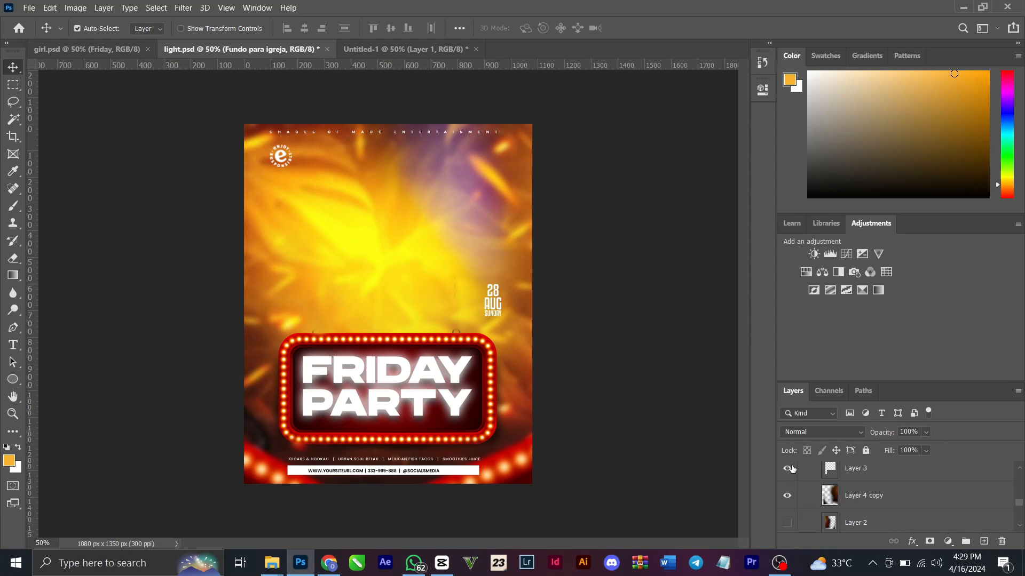
left_click(785, 499)
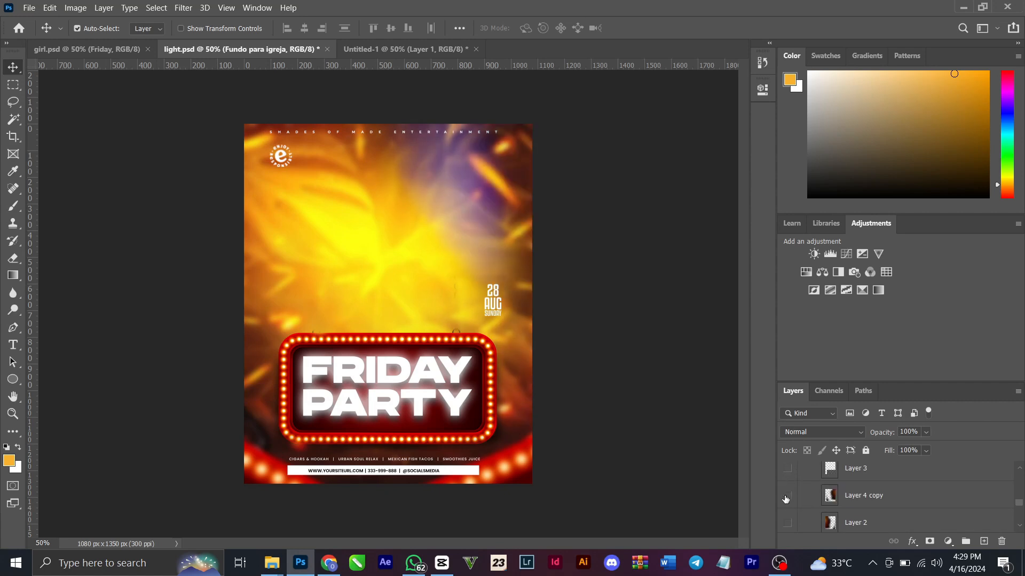
scroll(799, 499, "up", 2)
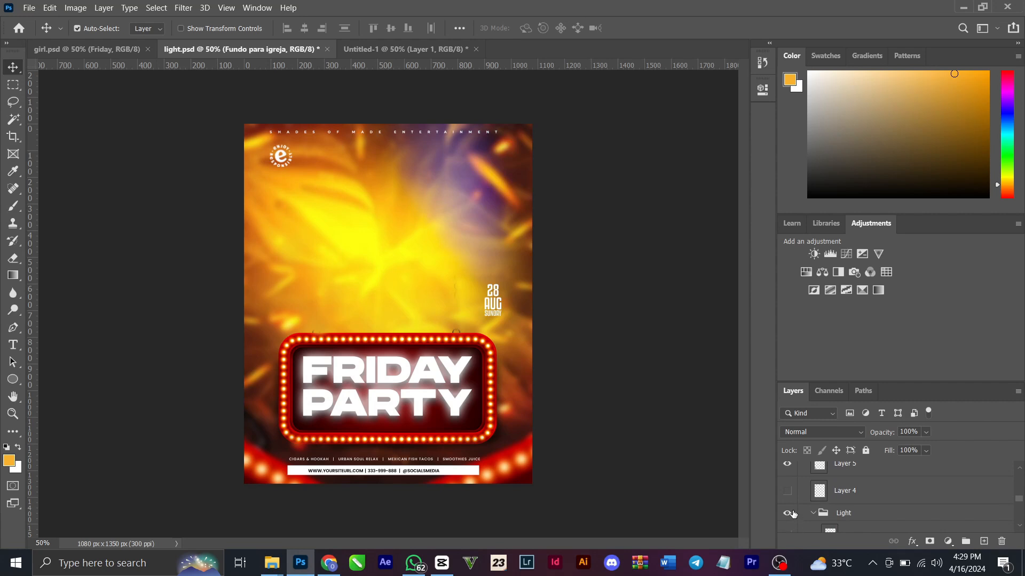
scroll(793, 512, "up", 3)
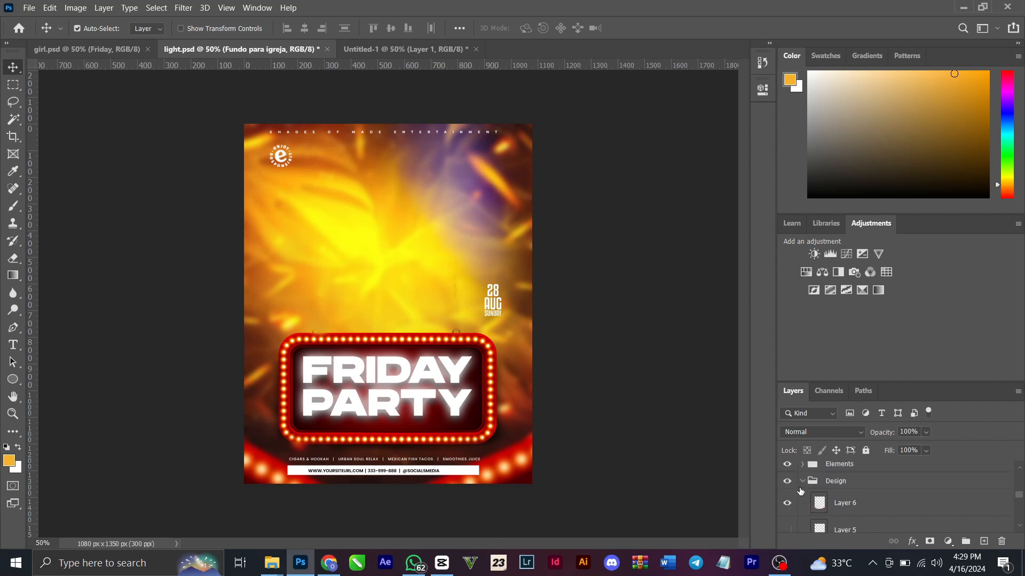
left_click(787, 503)
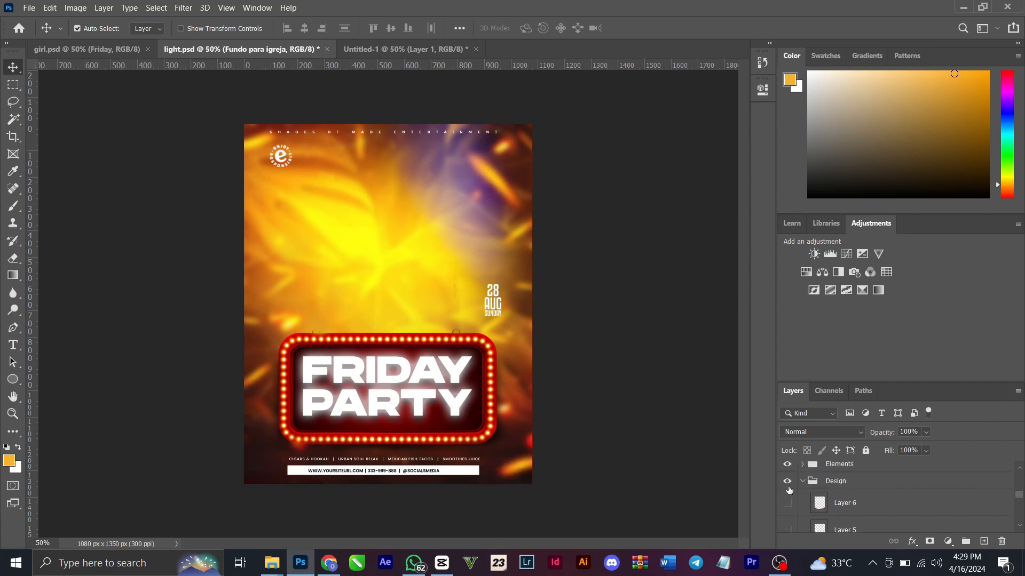
Hide the Design, Elements and Menu groups, keeping the date text and logo visible
left_click(787, 480)
left_click(787, 464)
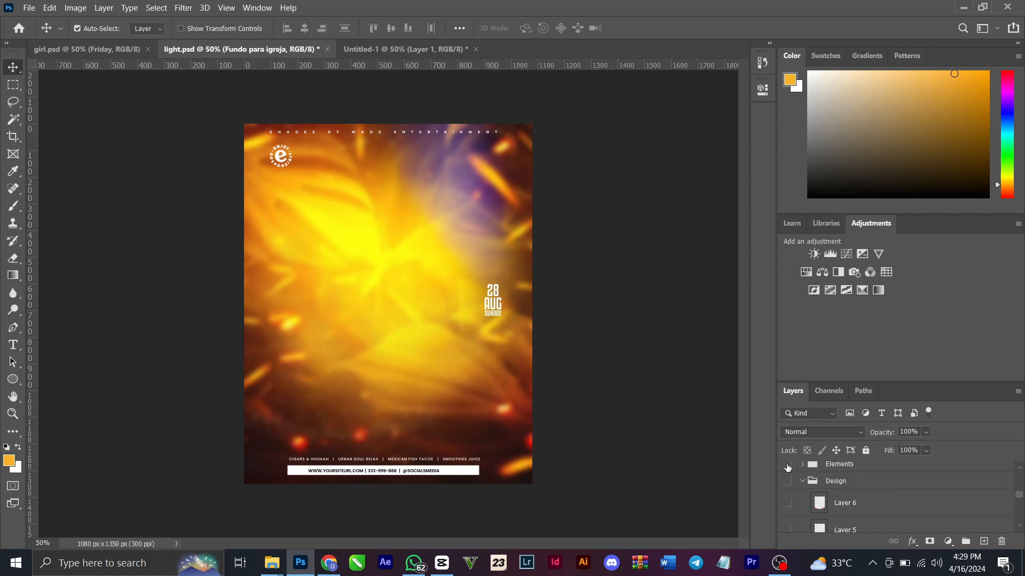
scroll(803, 487, "up", 3)
scroll(803, 487, "down", 8)
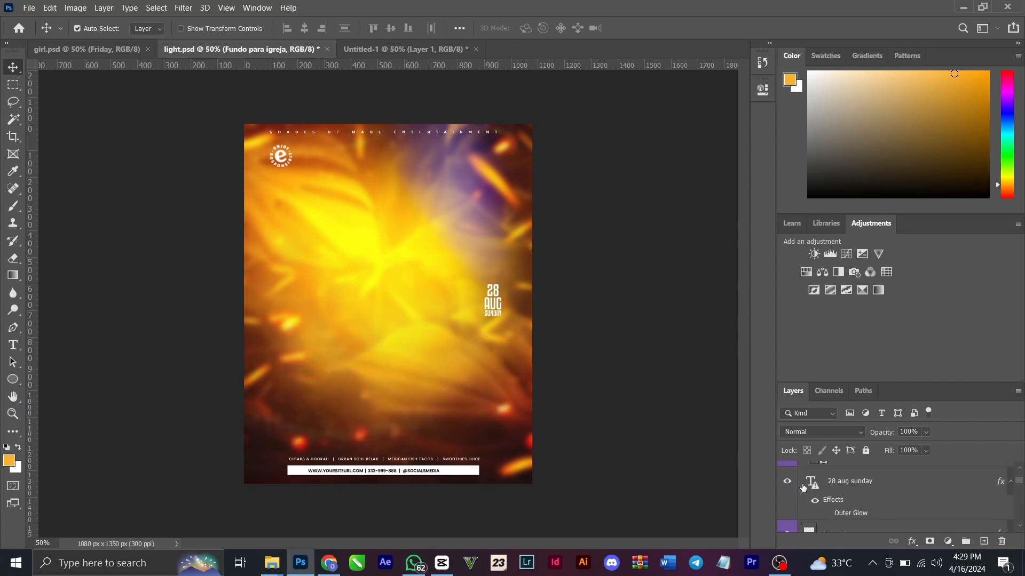
scroll(804, 487, "up", 1)
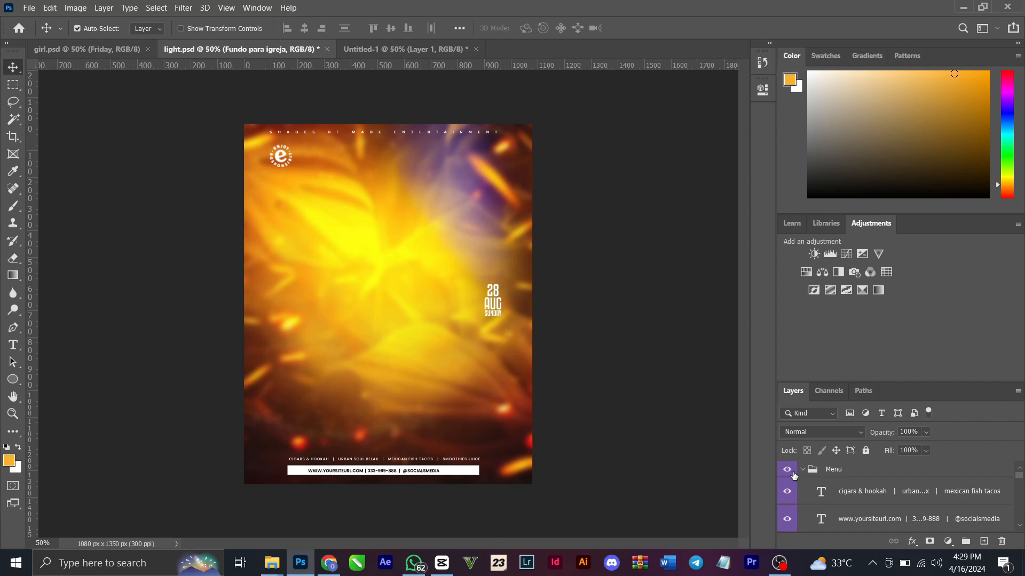
left_click(788, 470)
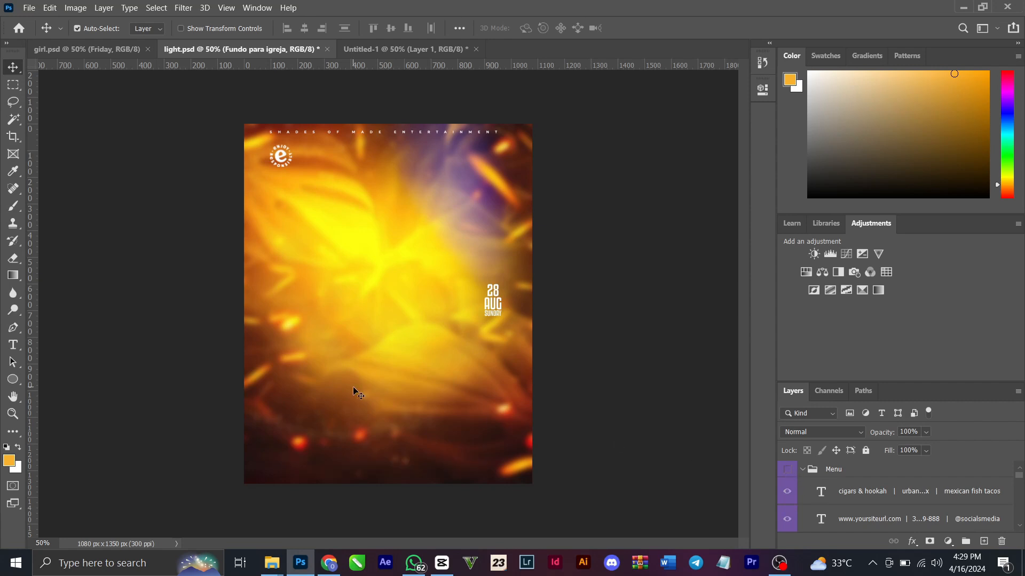
Shift the blurred Fundo para igreja background upward to expose the colour fill beneath it, and undo the move
scroll(979, 522, "down", 5)
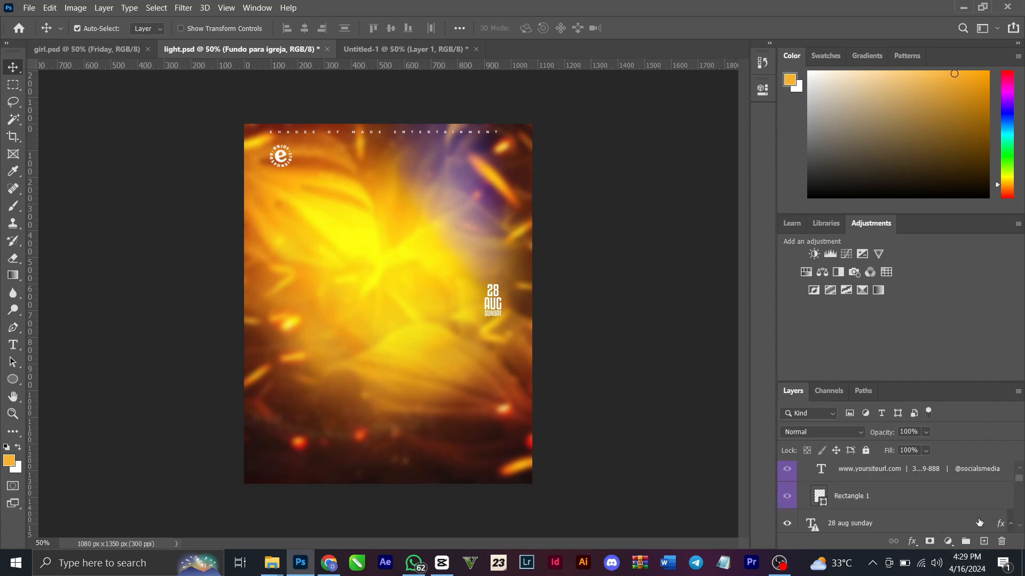
scroll(980, 521, "down", 8)
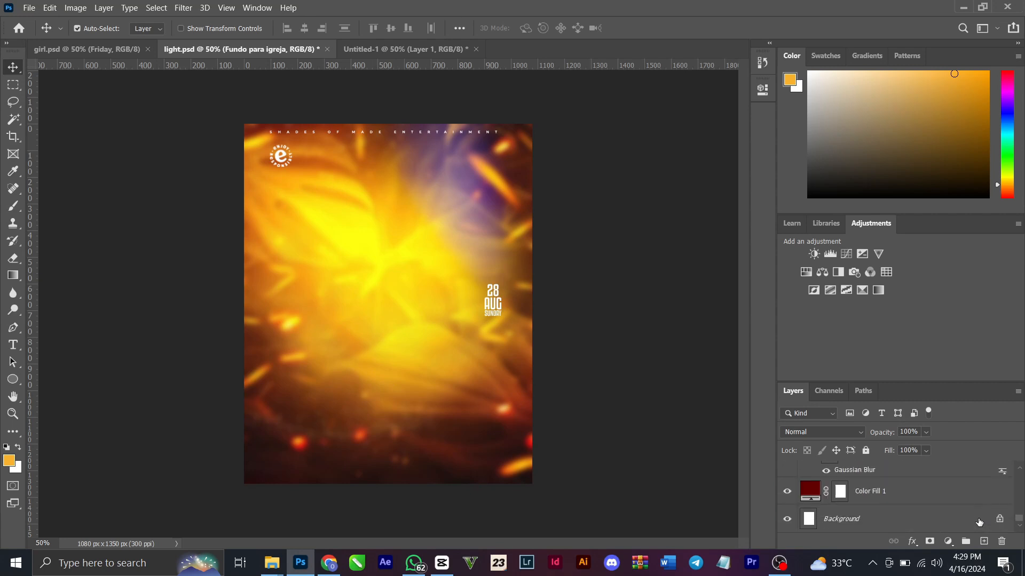
left_click_drag(344, 404, 357, 323)
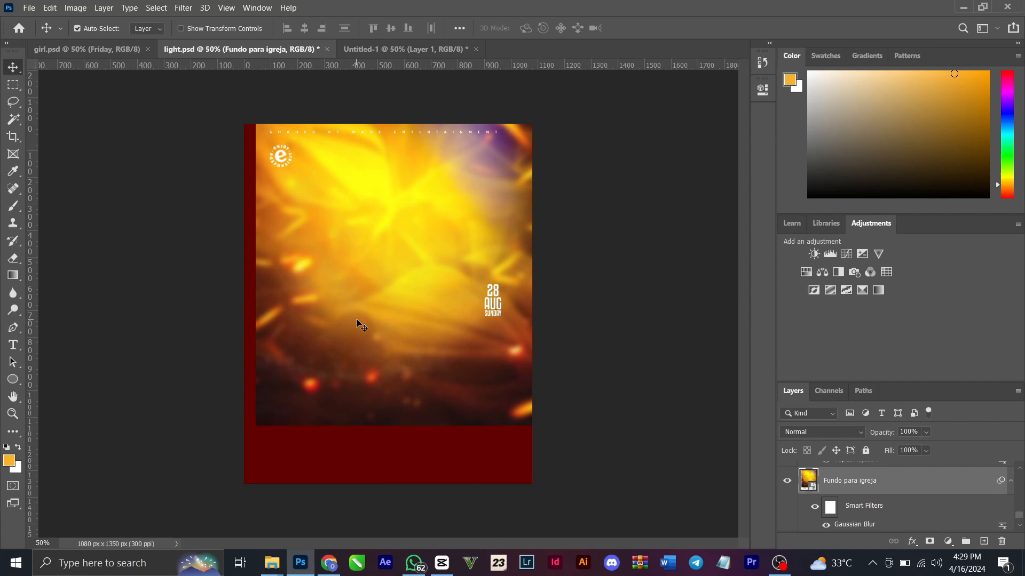
key("ctrl+z")
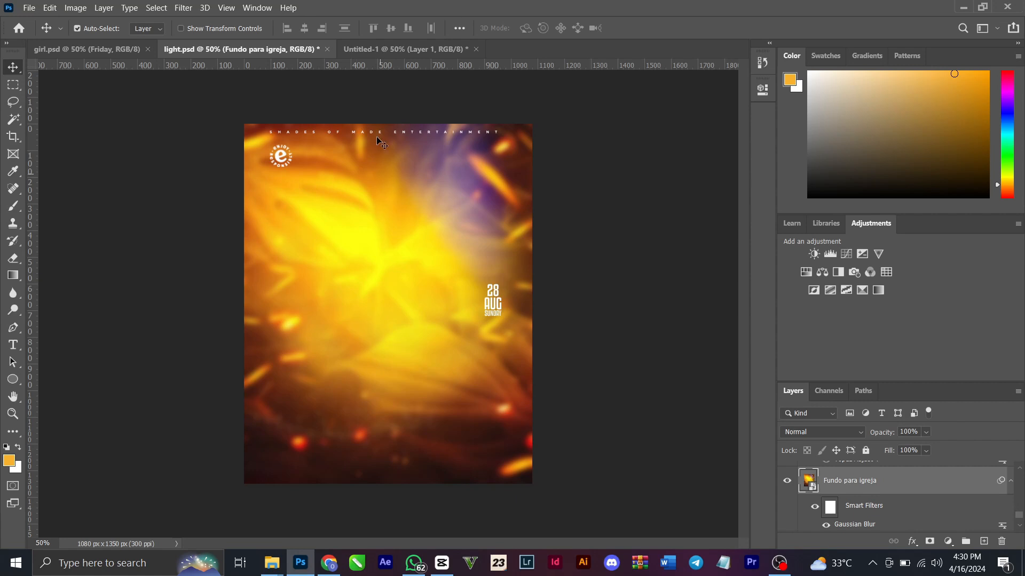
View the backgrounds in Untitled-1 and girl.psd and return to light.psd
left_click(383, 49)
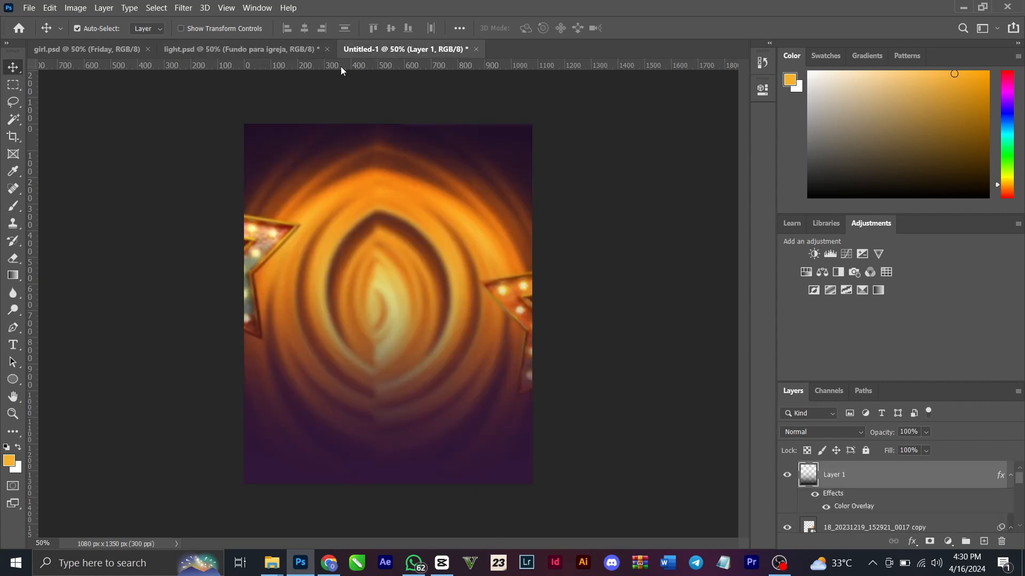
left_click(107, 51)
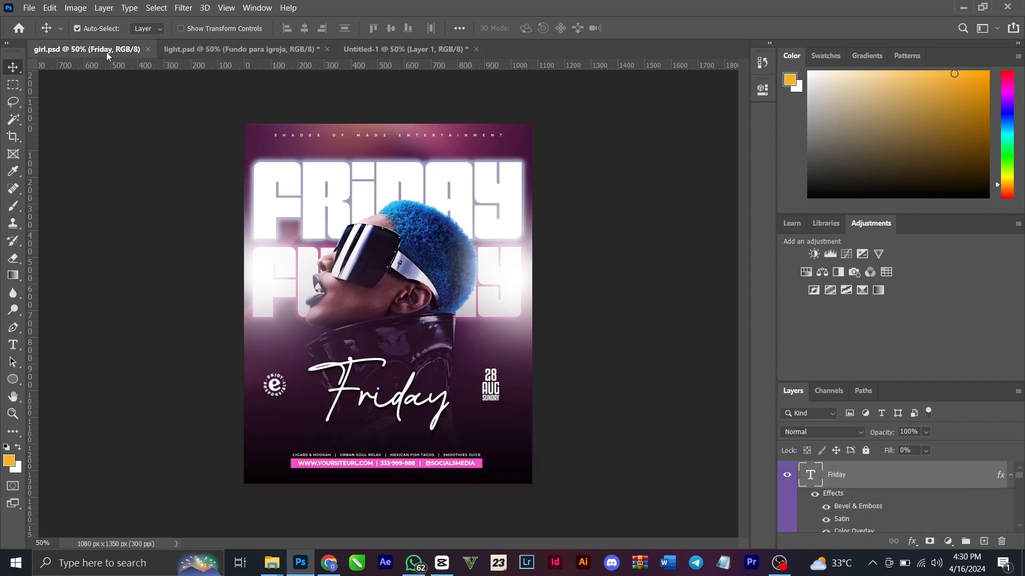
left_click(244, 49)
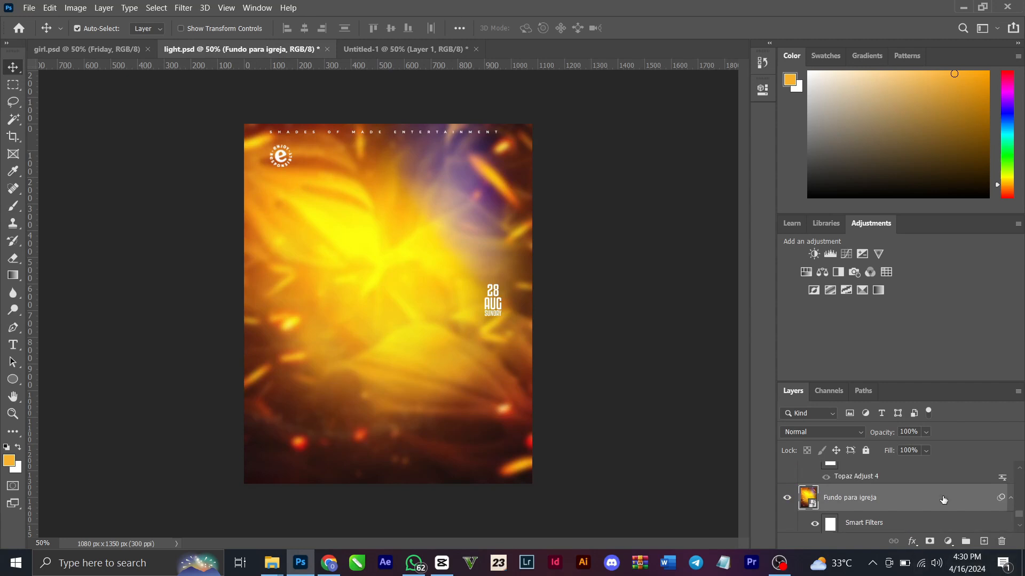
Make the man's photo layer, 1_20231231_155128_0000, visible above the blurred background
scroll(943, 500, "up", 2)
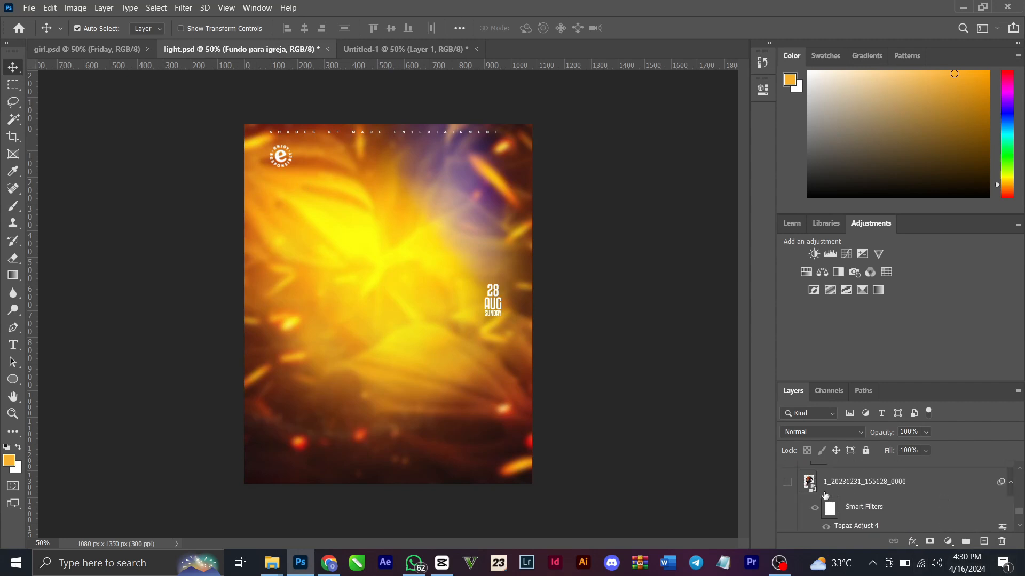
left_click(787, 483)
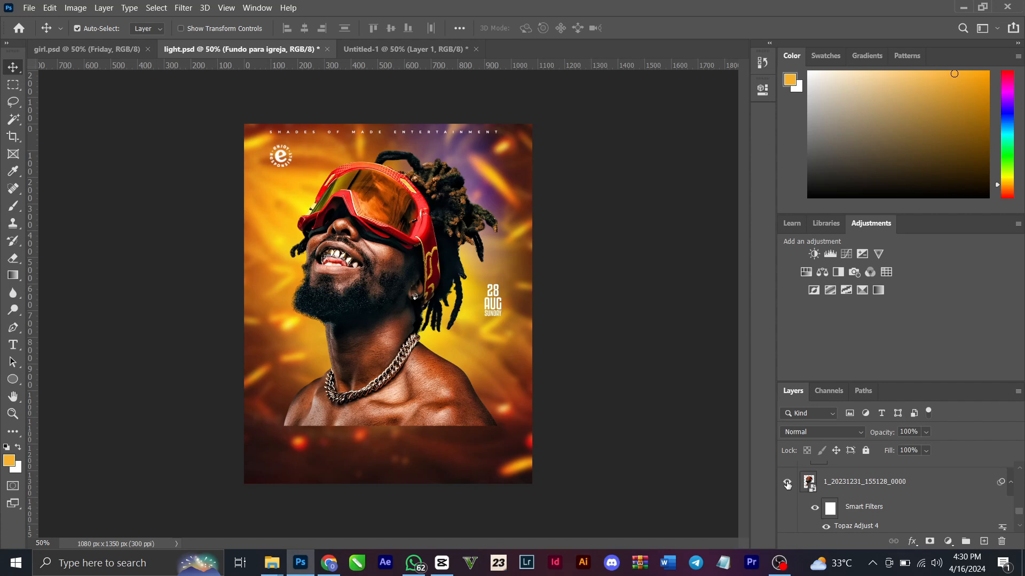
Open the photo's Topaz Adjust 4 smart filter, preview the Crisp preset and cancel without applying it
double_click(868, 527)
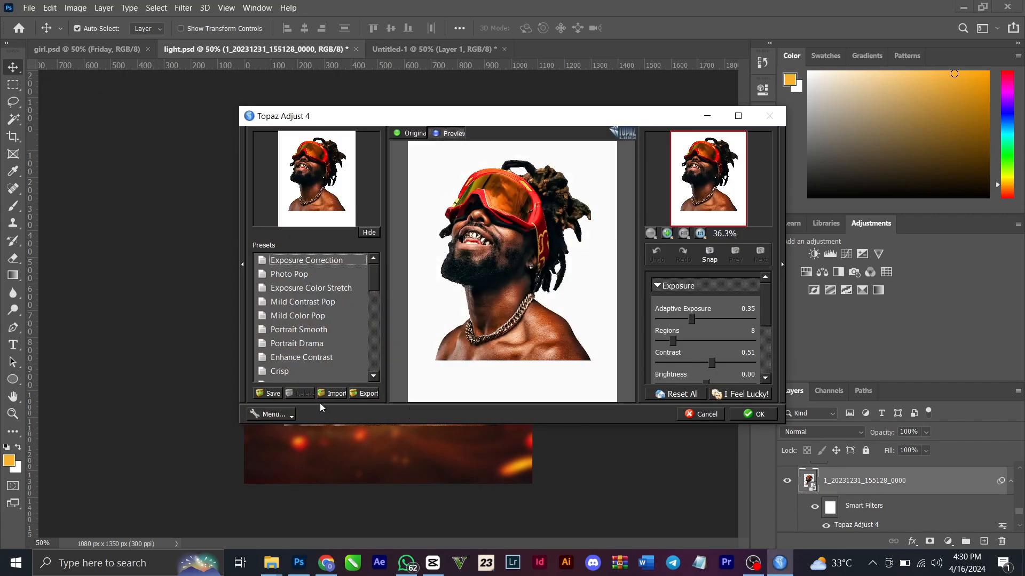
left_click(323, 371)
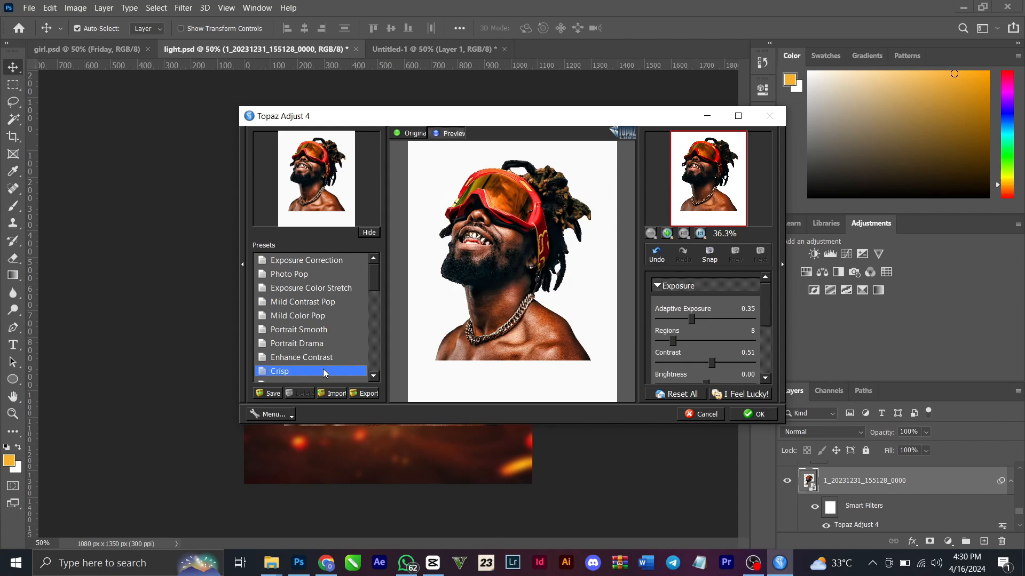
left_click(708, 415)
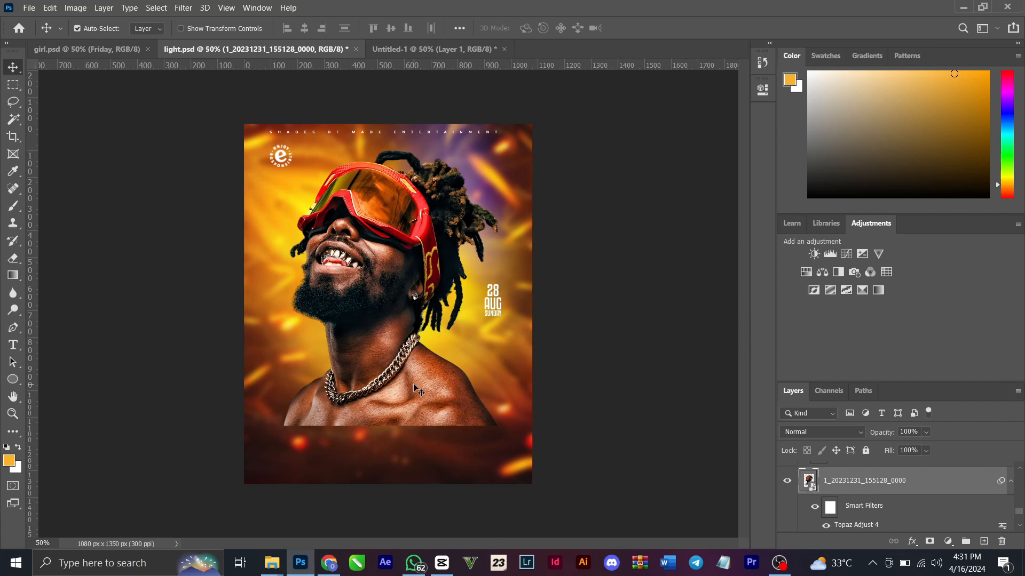
Make Layer 1, the dark red fade over the man's lower body, visible
scroll(876, 498, "down", 3)
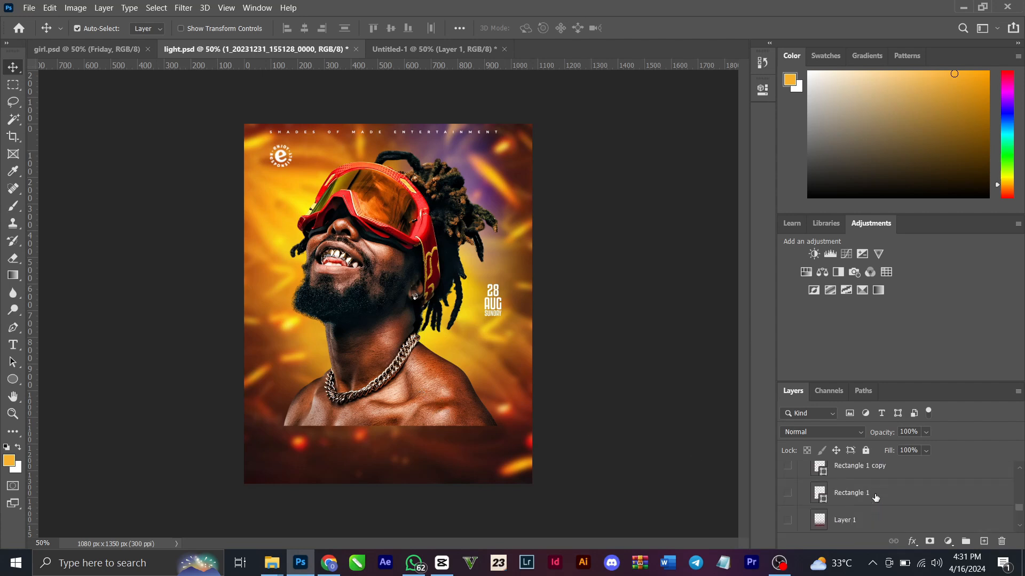
left_click(788, 521)
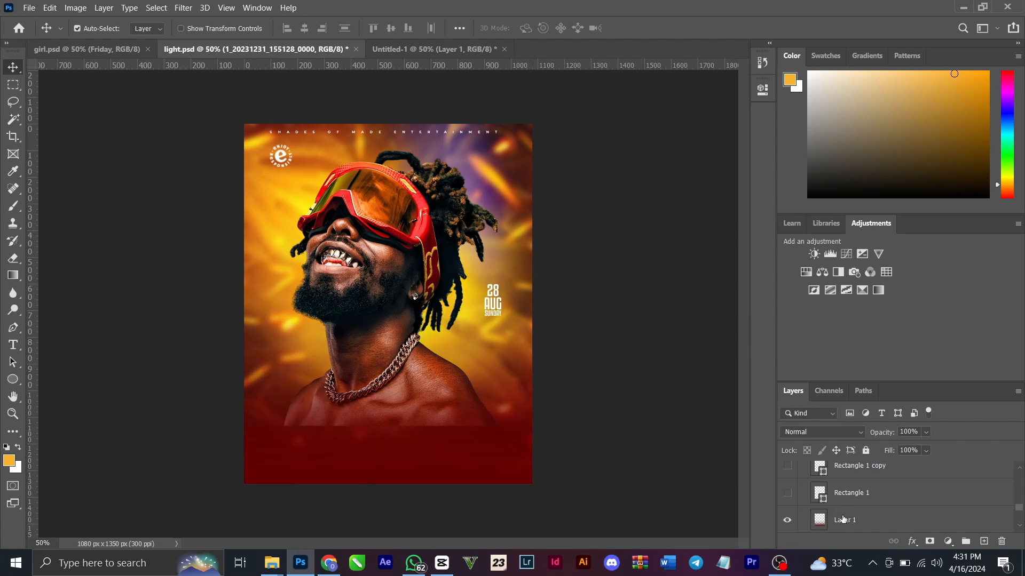
Preview the Rectangle 1 and Rectangle 1 copy layers by showing them briefly and hiding both again
left_click(789, 493)
left_click(788, 466)
left_click(787, 495)
left_click(789, 467)
Make Layer 2, Layer 4 copy and Layer 3 in the Light group visible to show the lighting and sparks on the man
scroll(807, 477, "up", 2)
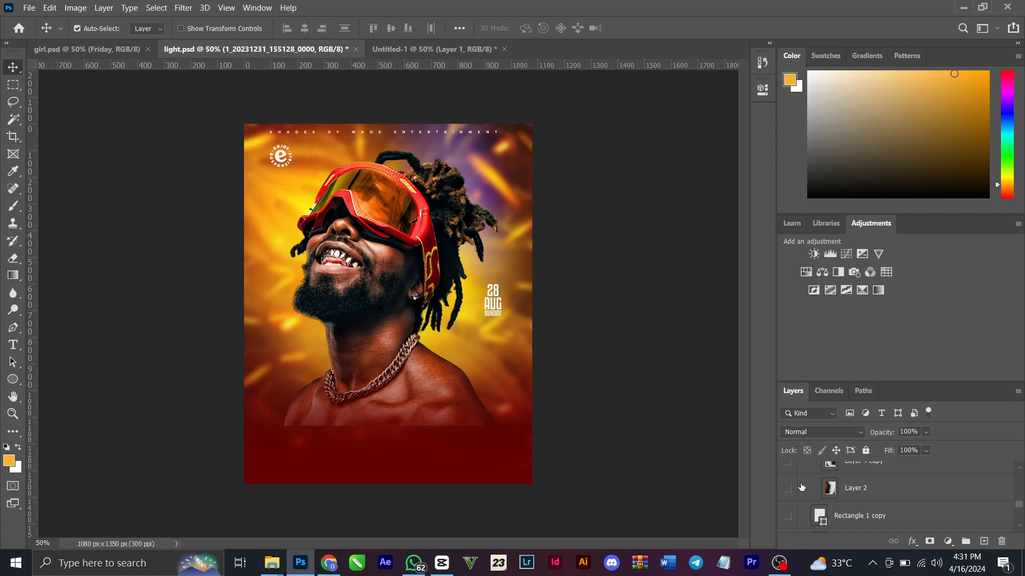
left_click(789, 488)
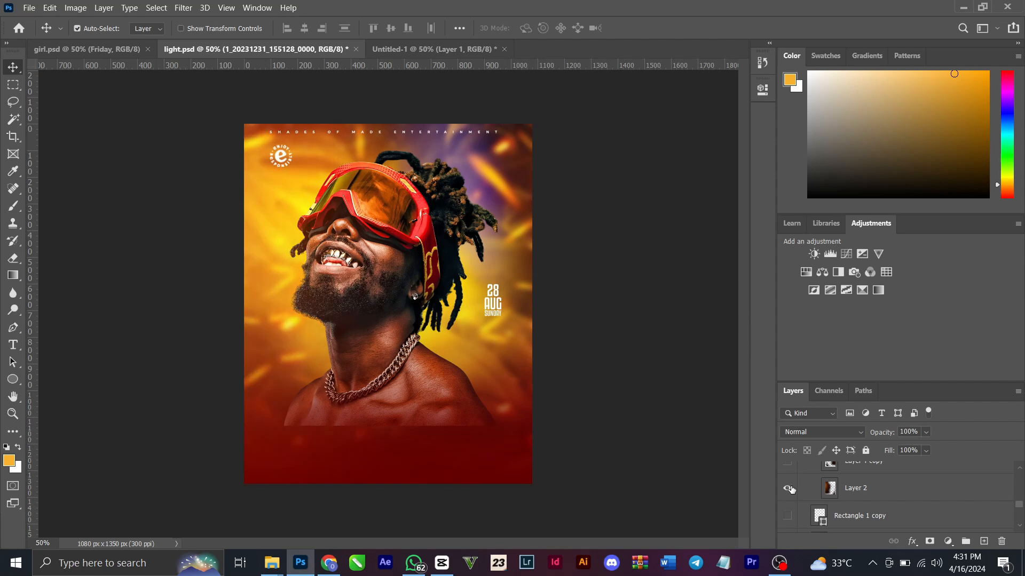
left_click(786, 464)
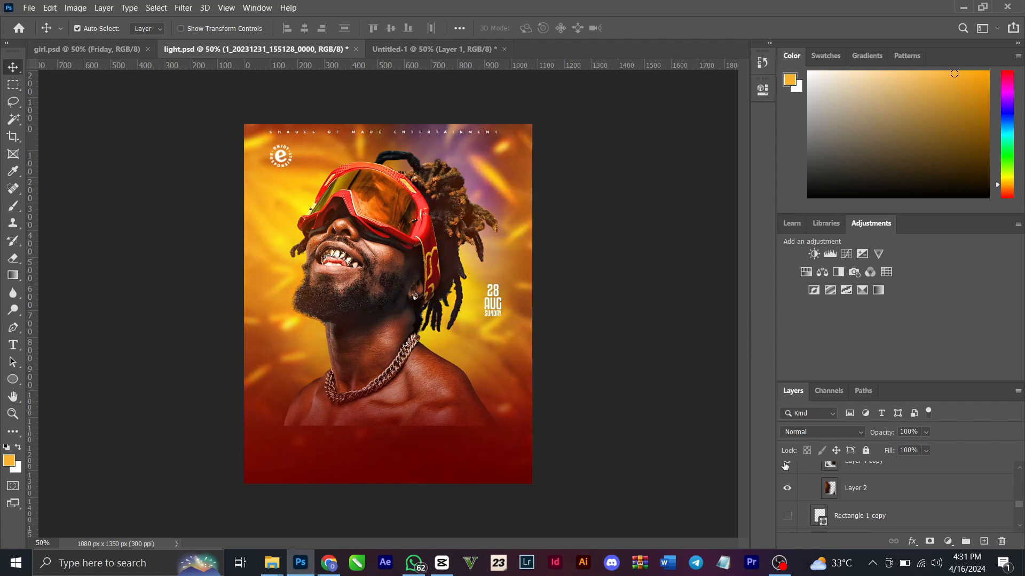
scroll(839, 497, "up", 3)
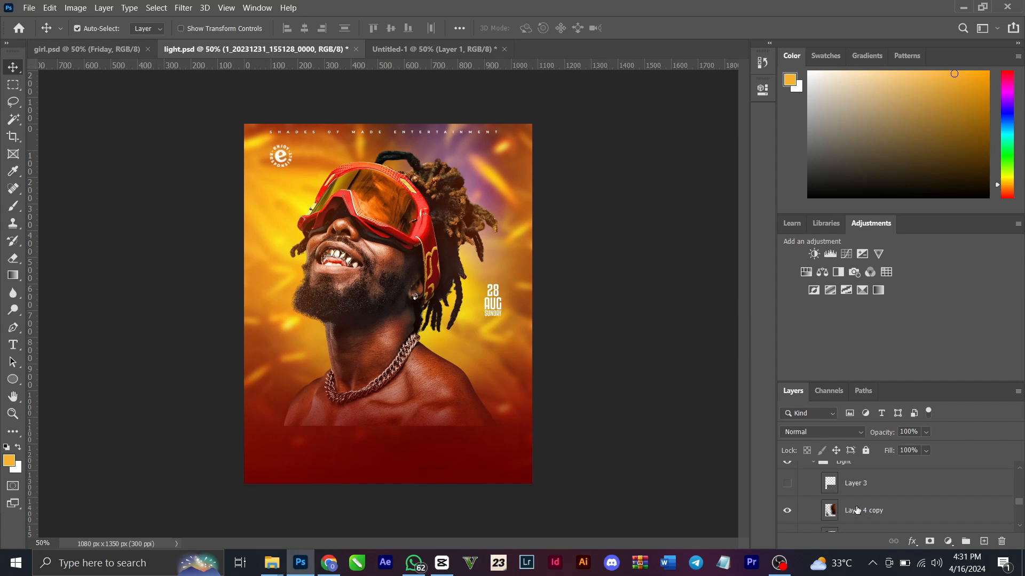
left_click(787, 483)
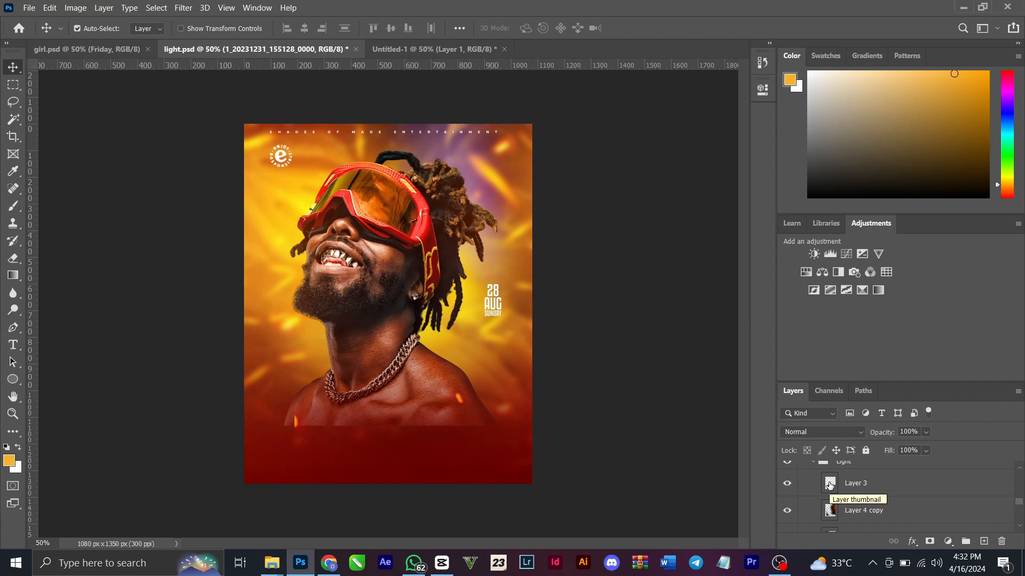
Make Layer 6, Layer 5 and Layer 4 in the Design group visible, revealing the bulb-lit frame and blurred foreground pieces
scroll(829, 484, "up", 2)
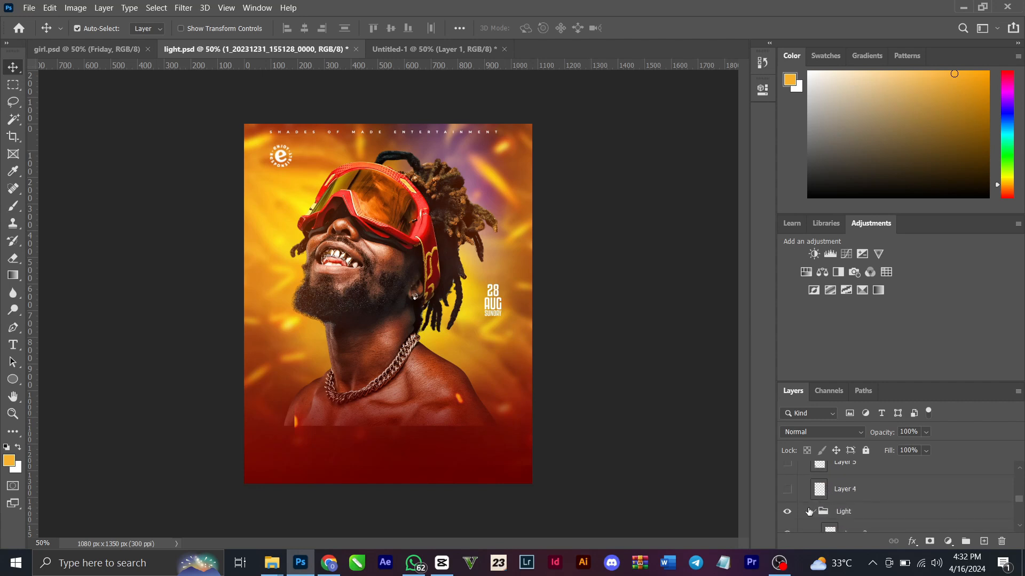
scroll(809, 509, "up", 1)
scroll(803, 499, "up", 1)
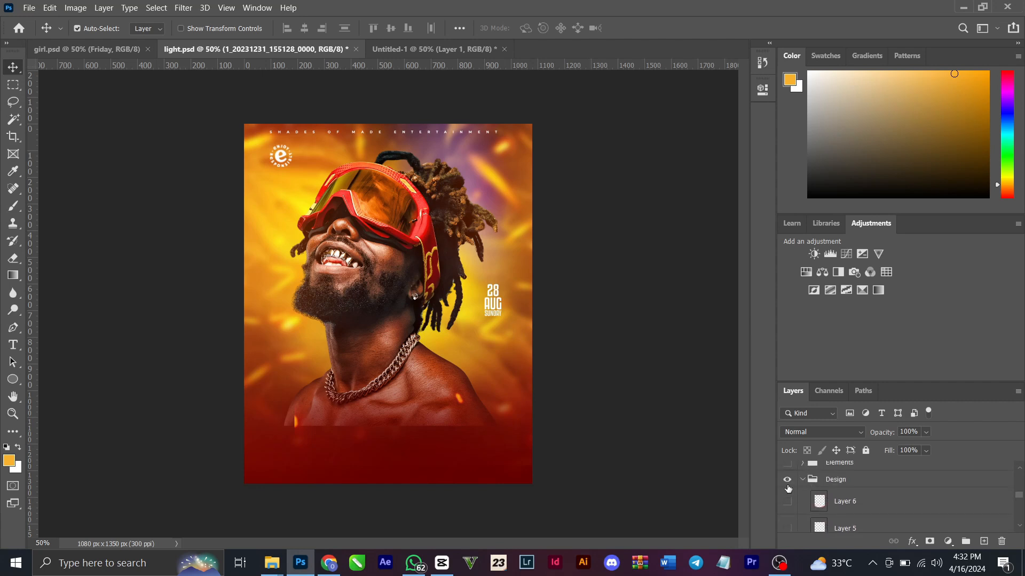
left_click(787, 501)
scroll(796, 505, "down", 1)
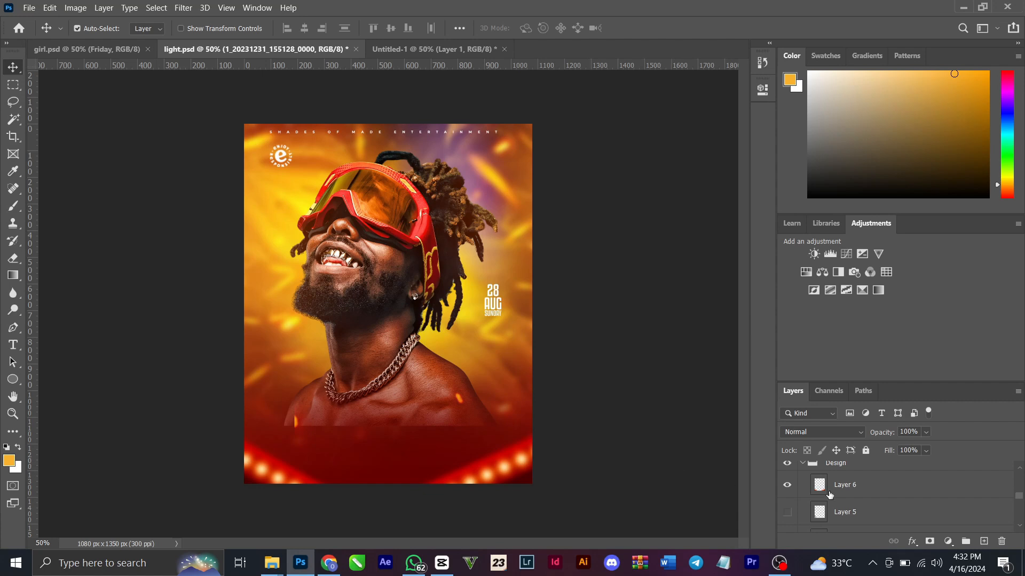
scroll(832, 494, "down", 1)
left_click(786, 481)
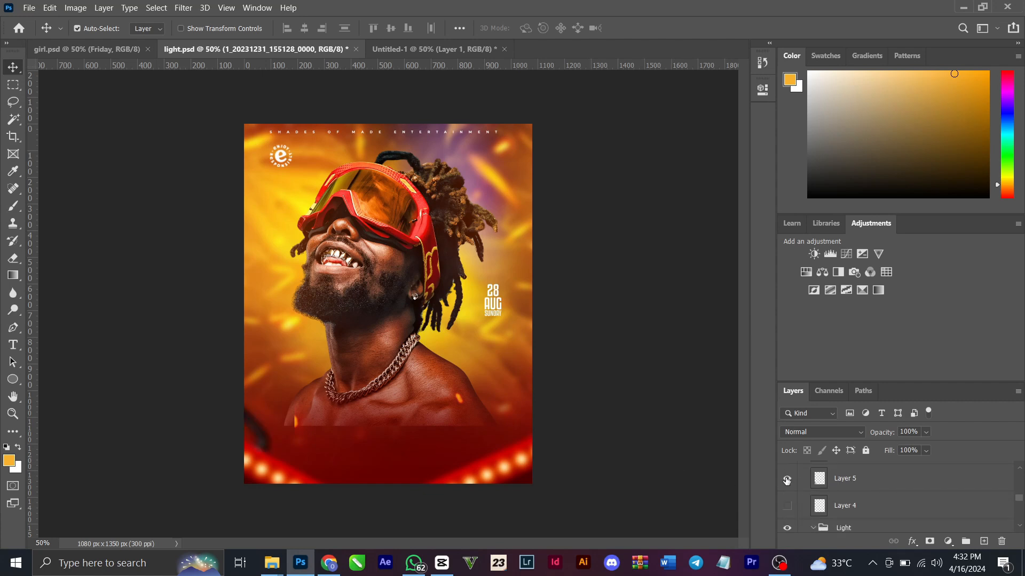
scroll(787, 481, "up", 1)
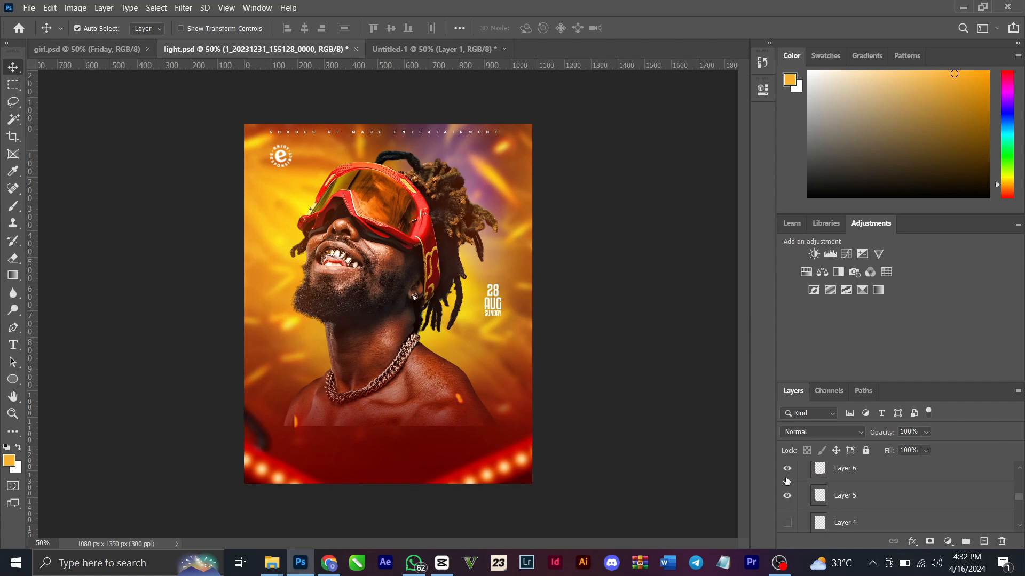
left_click(788, 523)
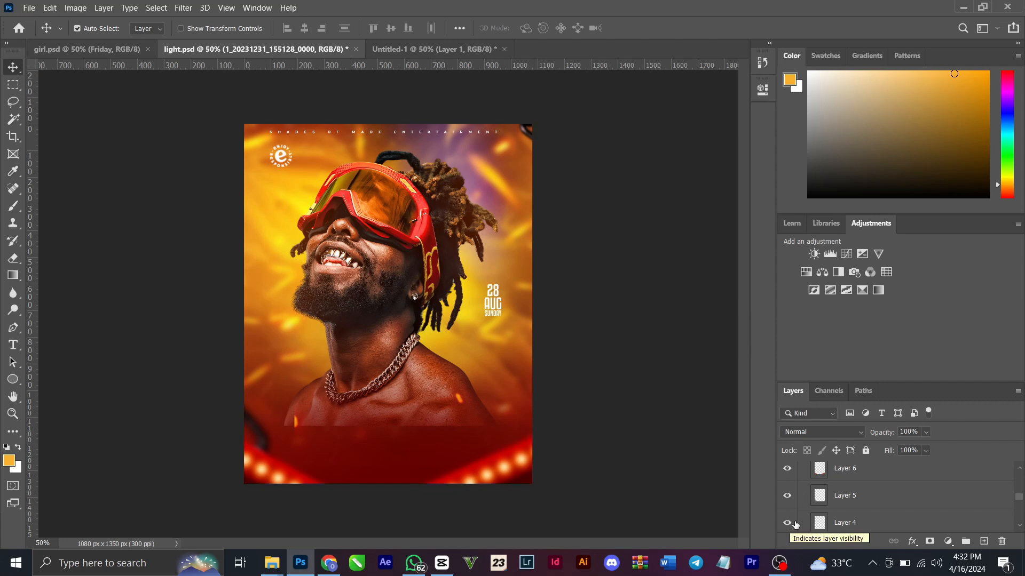
Make the Elements group visible and select its FRIDAY PARTY text layer, followed by the Elements sign layer
scroll(873, 506, "up", 3)
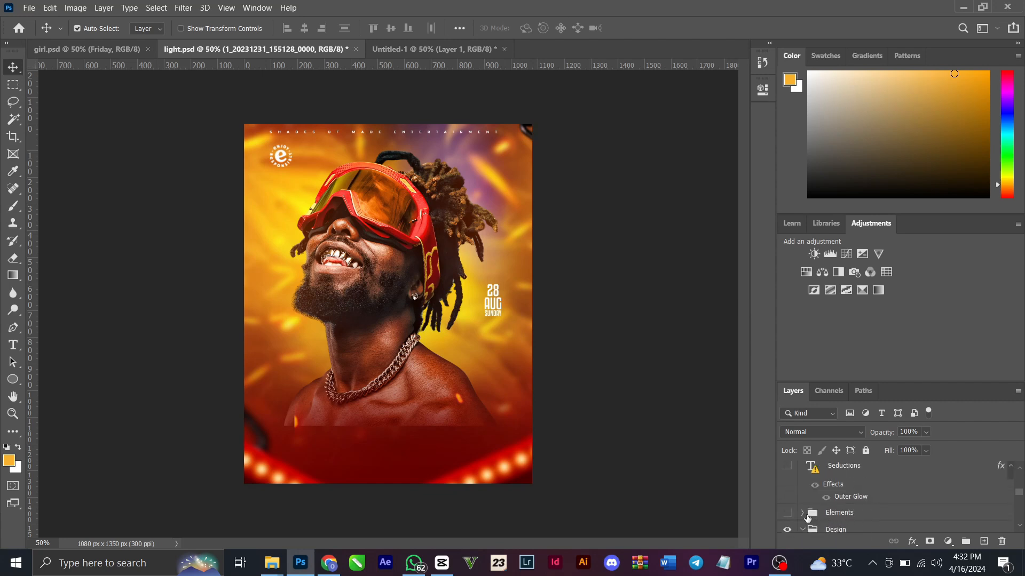
left_click(787, 512)
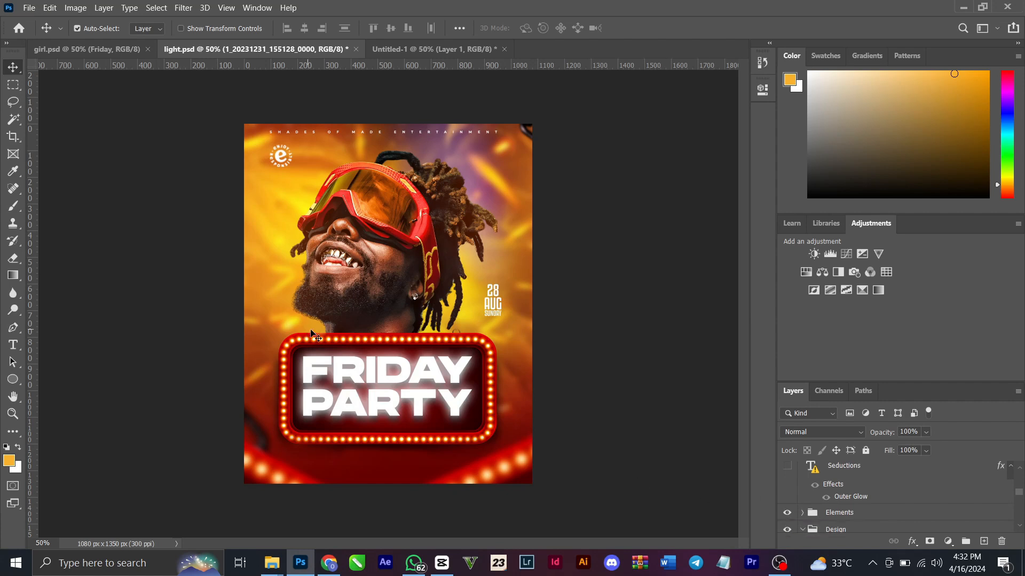
left_click(402, 382)
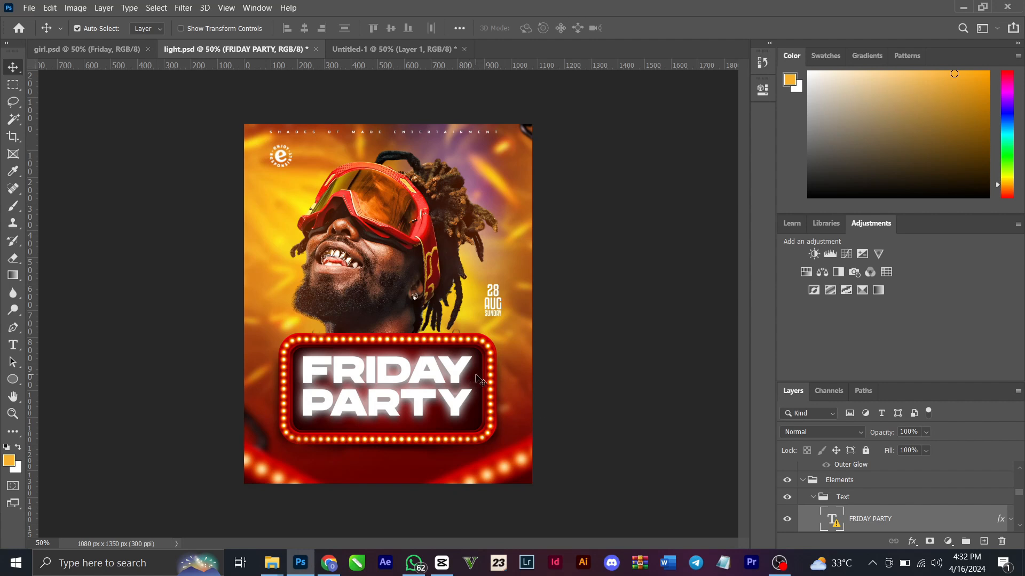
left_click(460, 340)
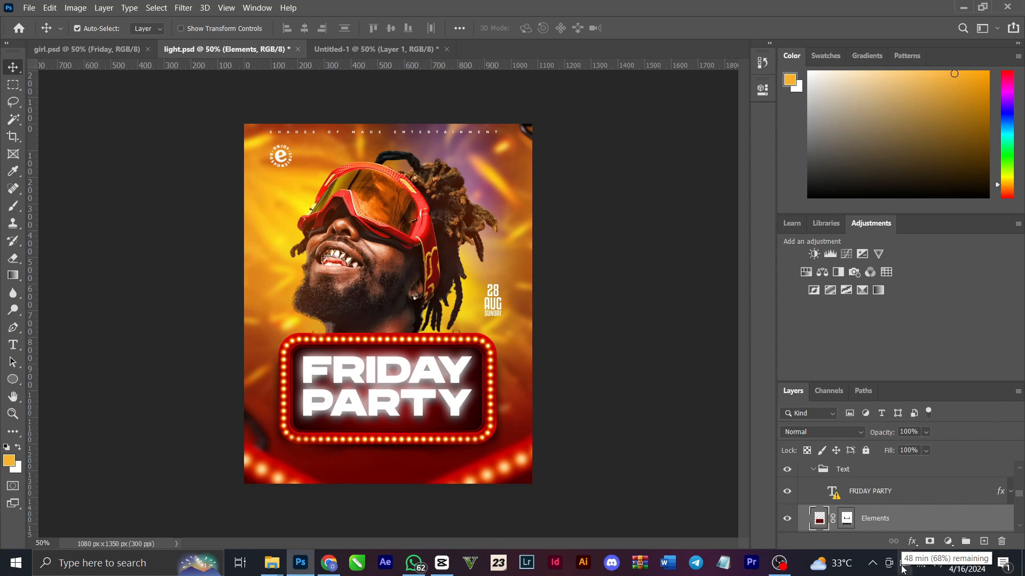
left_click(812, 470)
Preview the glowing Seductions copy text layer and hide it again
scroll(811, 474, "up", 3)
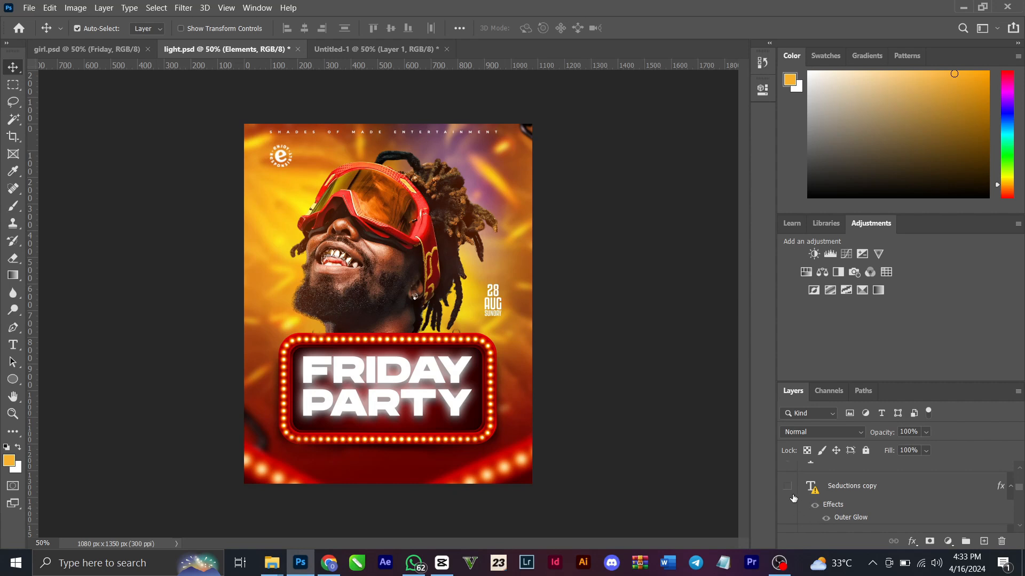
left_click(788, 487)
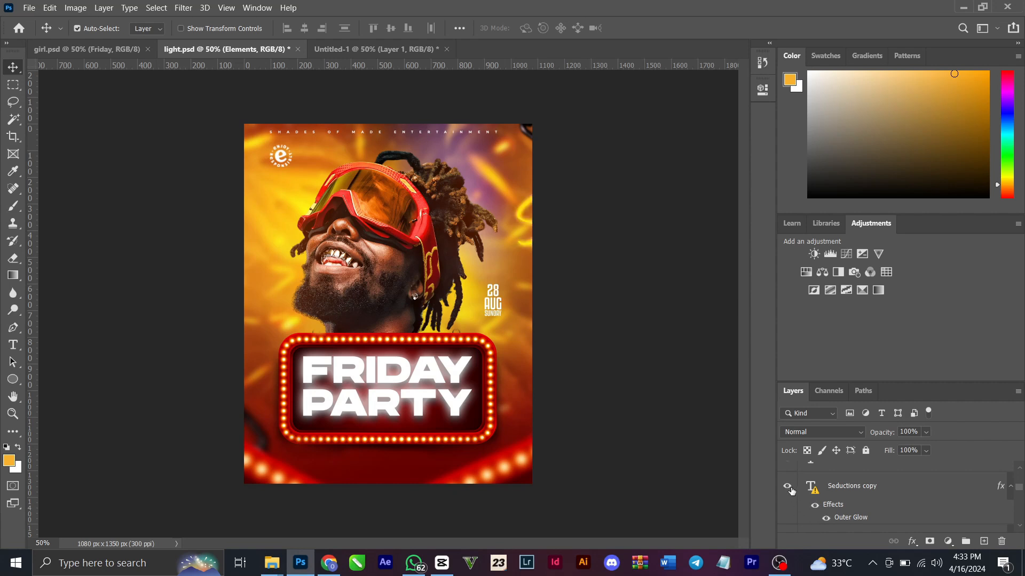
left_click(788, 487)
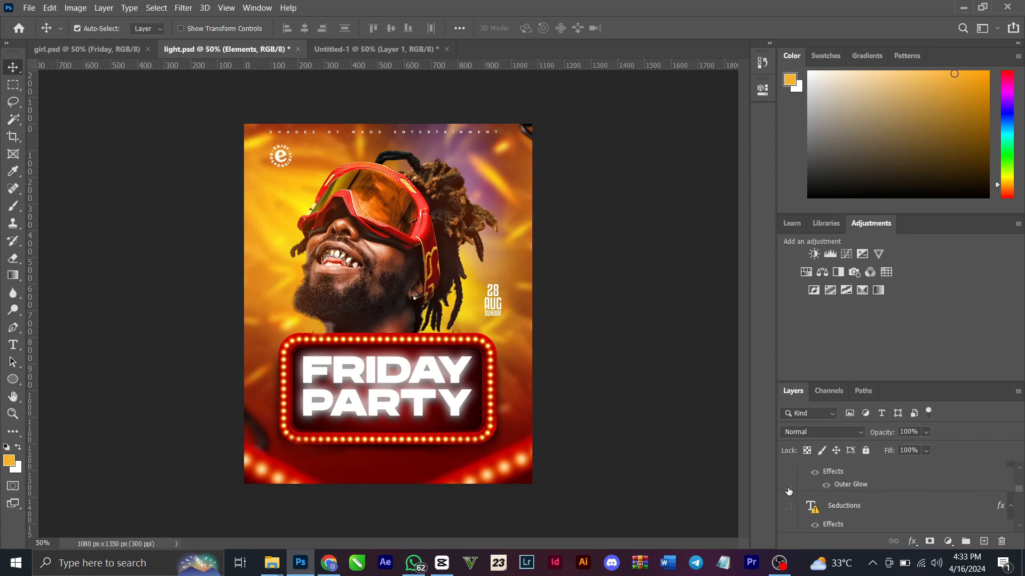
Make the Menu group visible to show the offers line and contact bar along the flyer's lower edge
scroll(789, 502, "up", 4)
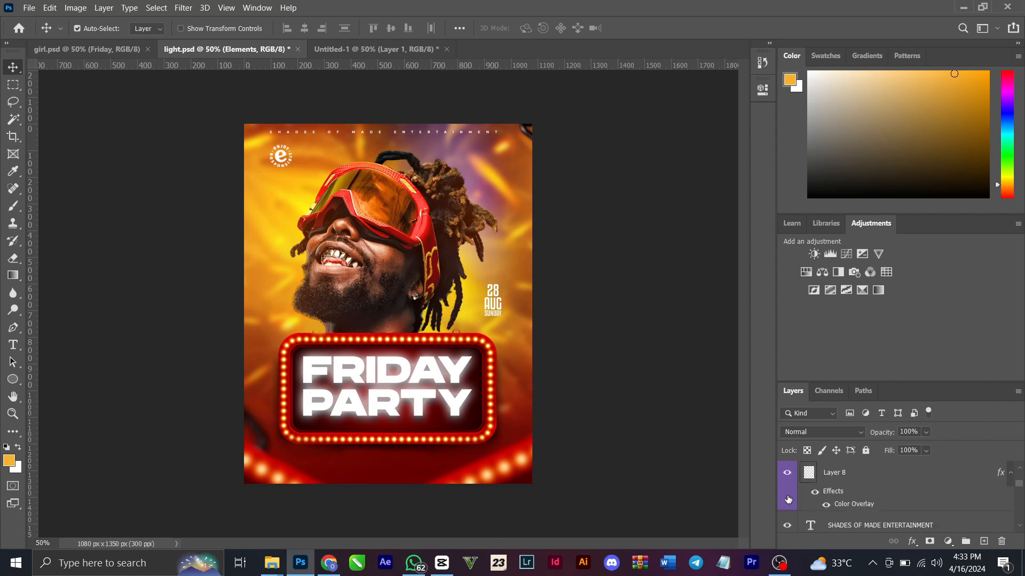
scroll(797, 494, "up", 4)
scroll(797, 494, "up", 4)
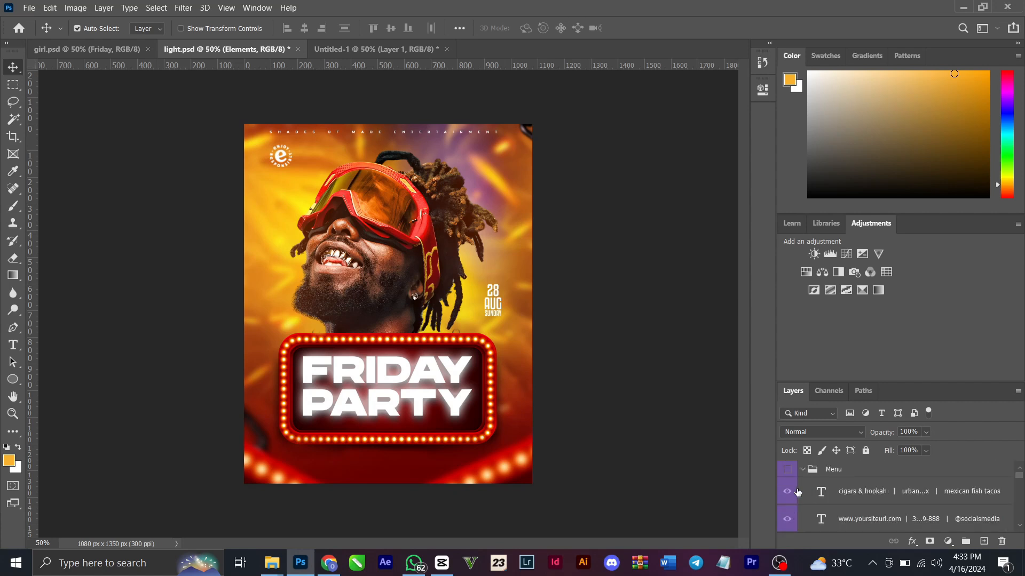
left_click(790, 471)
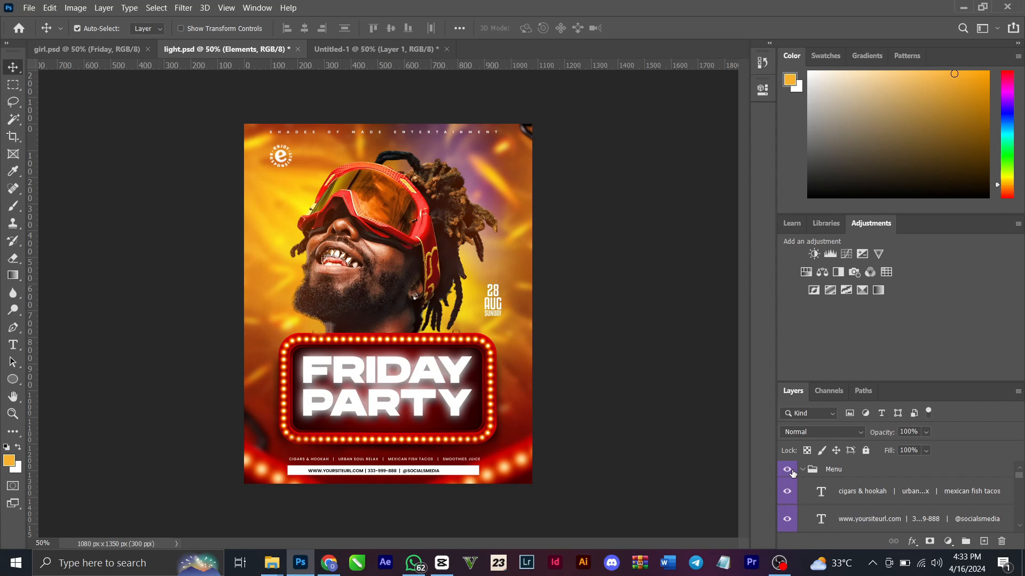